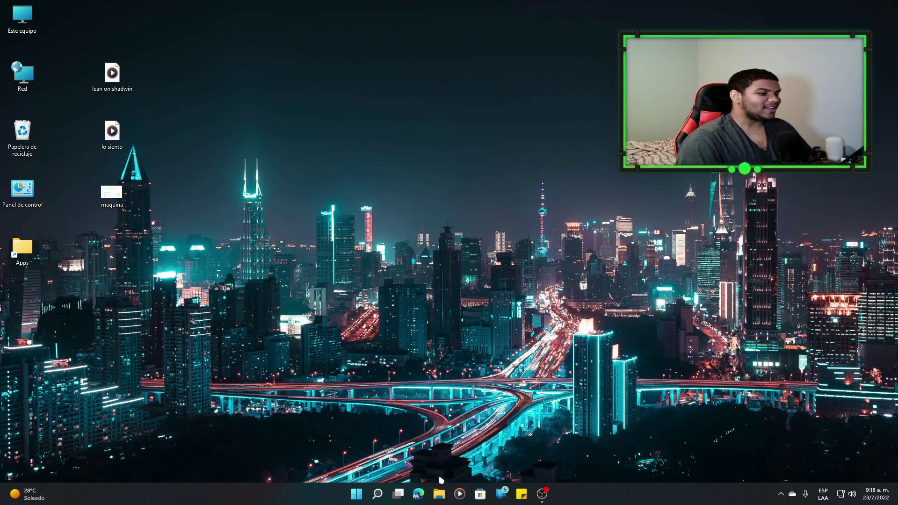
Open File Explorer, examine the OS (C:) and Juegos (D:) drives and the options for C:, and close the window.
left_click(442, 497)
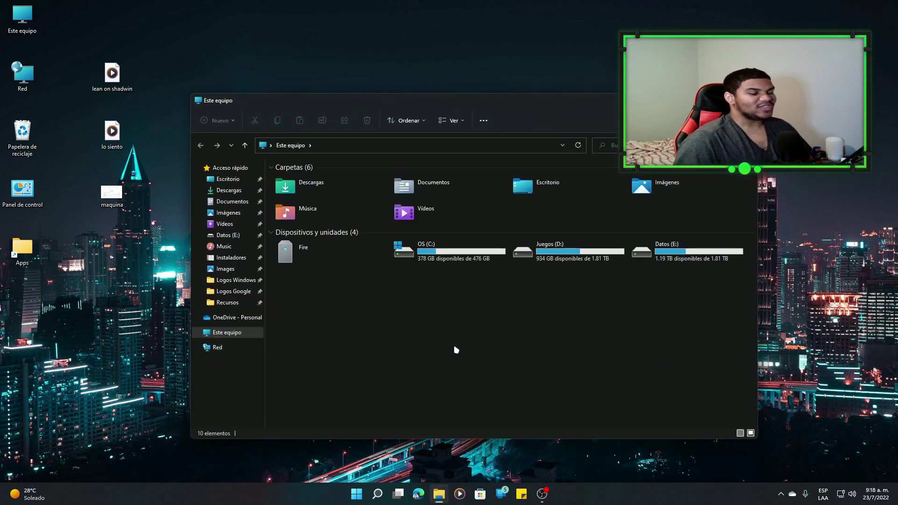
mouse_move(485, 107)
left_mouse_down()
mouse_move(484, 87)
mouse_move(502, 105)
left_mouse_up()
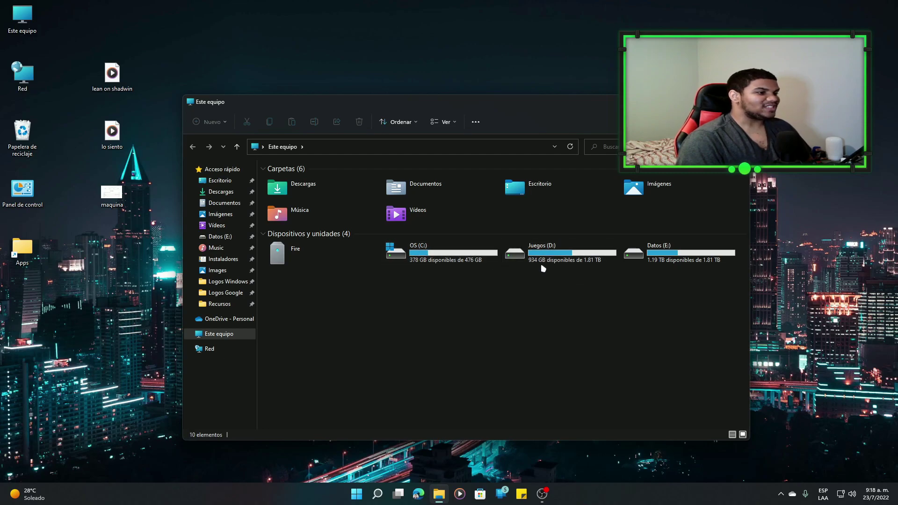
left_click(420, 260)
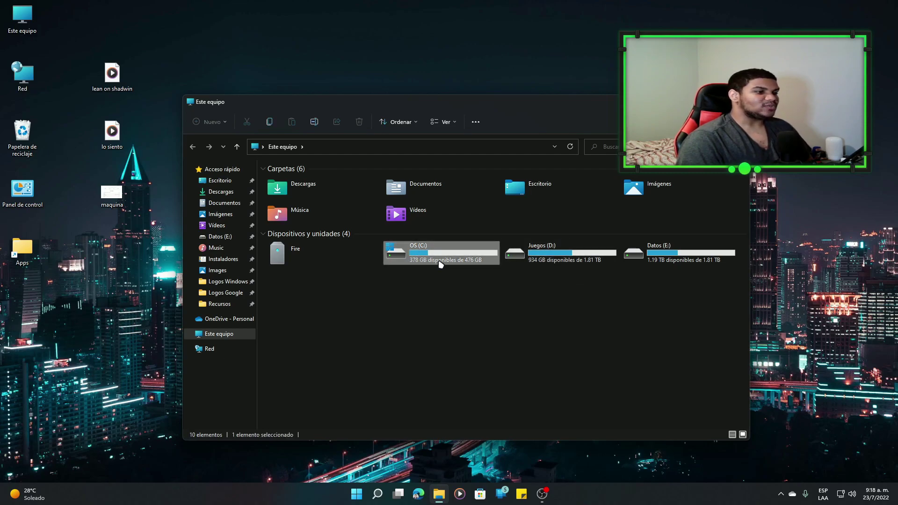
left_click(545, 255)
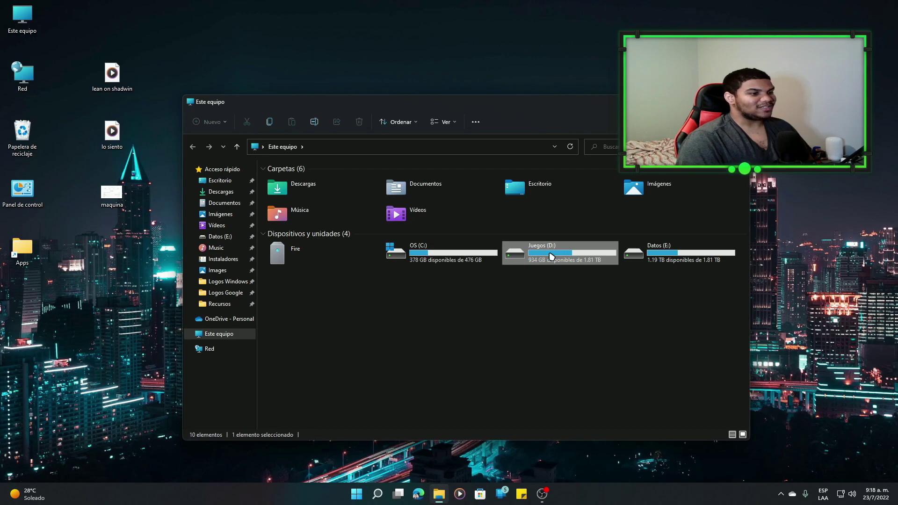
left_click(463, 318)
left_click(414, 257)
right_click(411, 257)
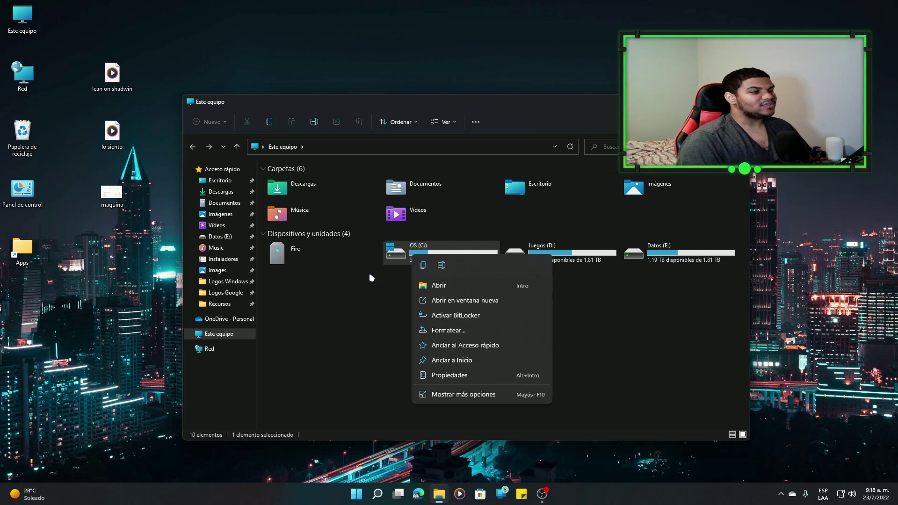
left_click(343, 318)
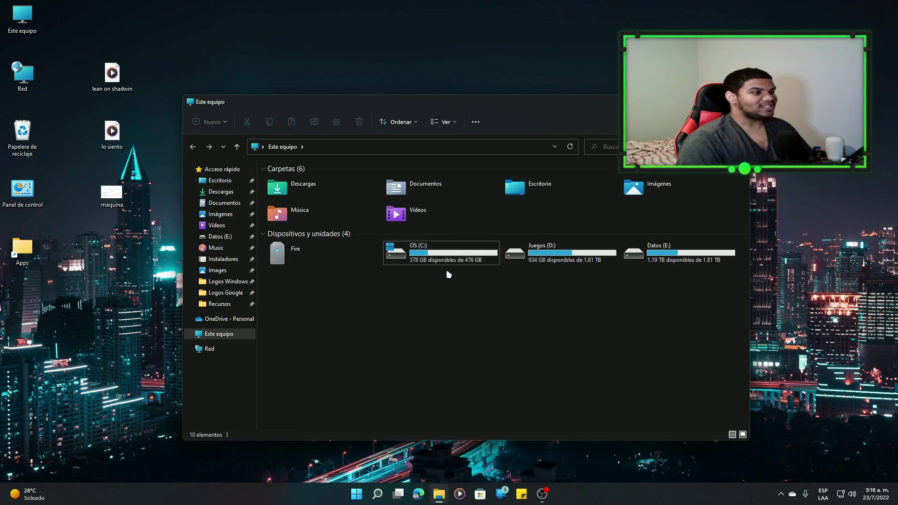
key("alt+F4")
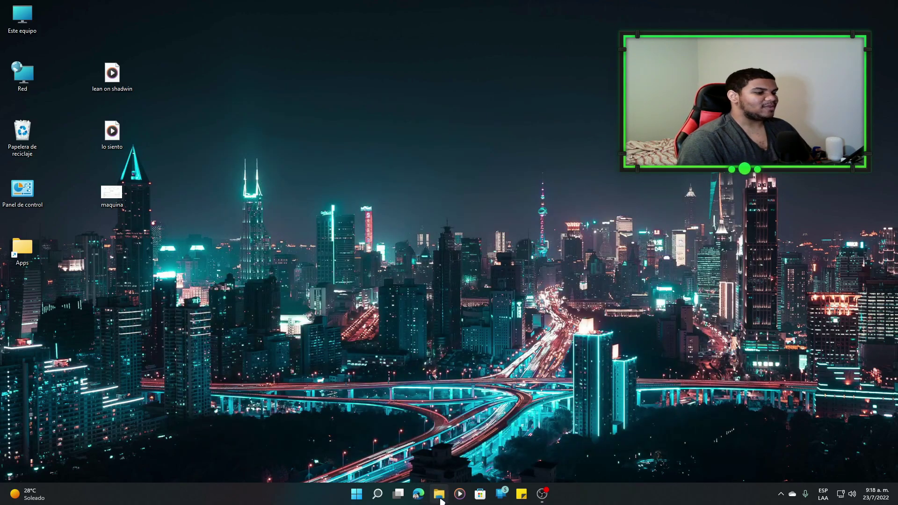
Reopen File Explorer, search Windows for "des" and launch Desfragmentar y optimizar unidades.
left_click(439, 493)
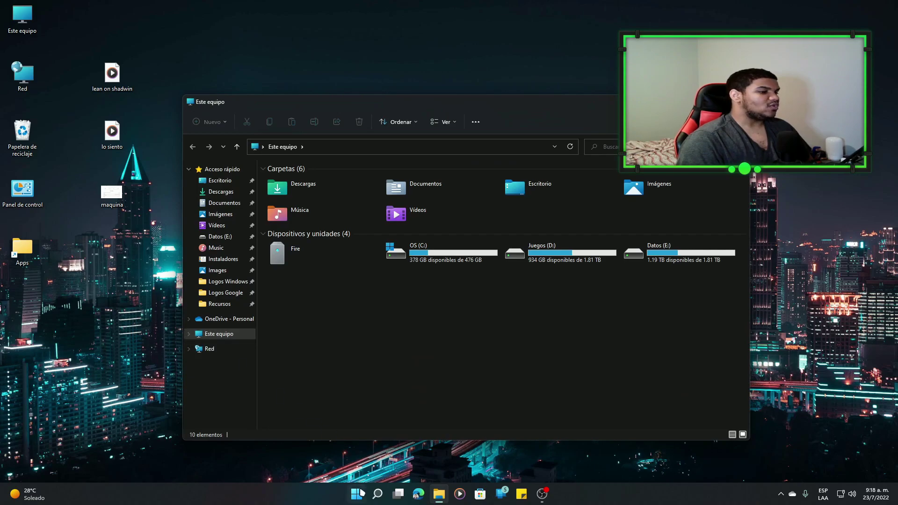
left_click(358, 496)
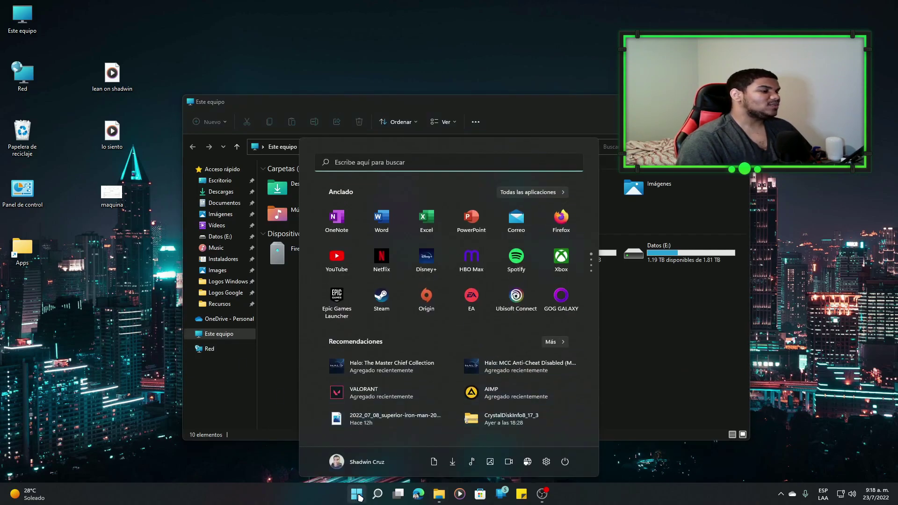
type("des")
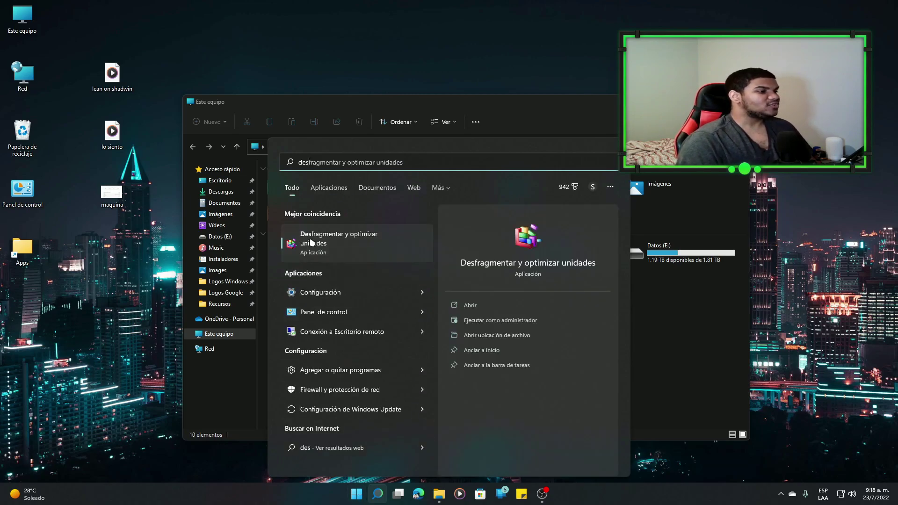
left_click(345, 249)
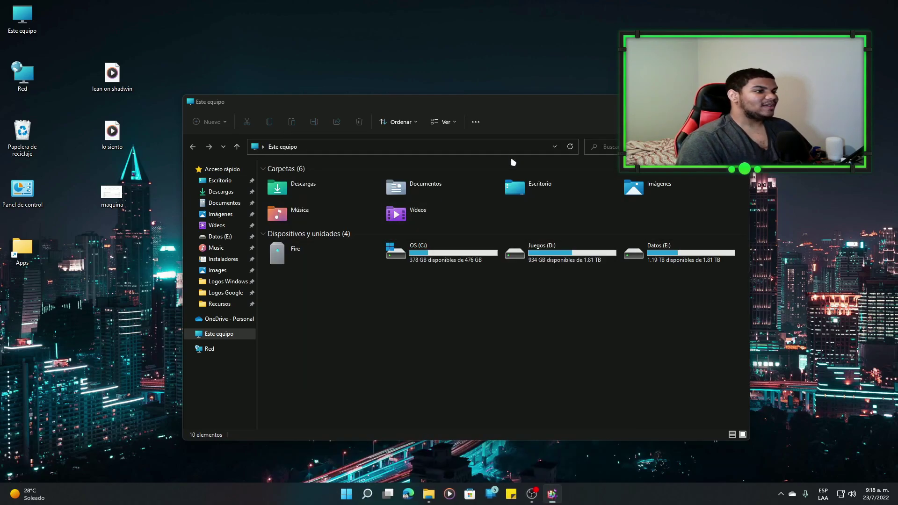
Bring up Optimizar unidades through the properties of OS (C:) and open its scheduled optimization settings.
right_click(407, 253)
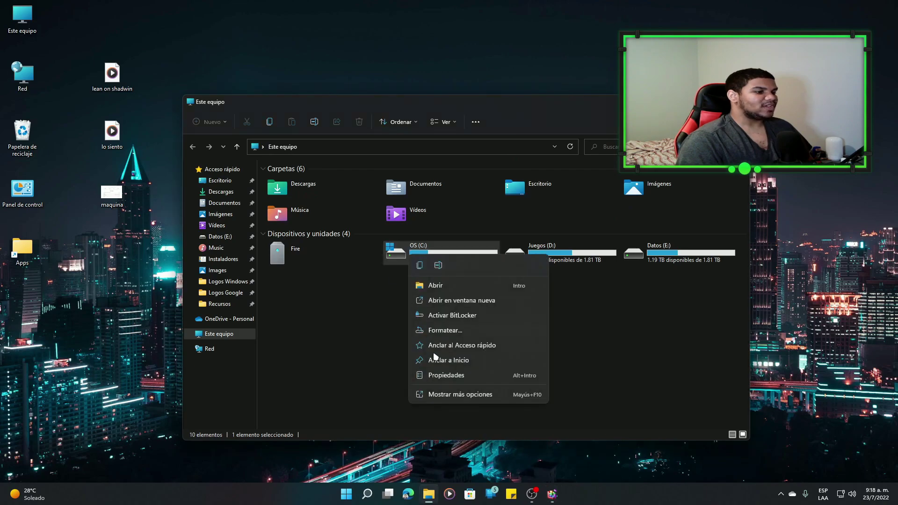
left_click(444, 375)
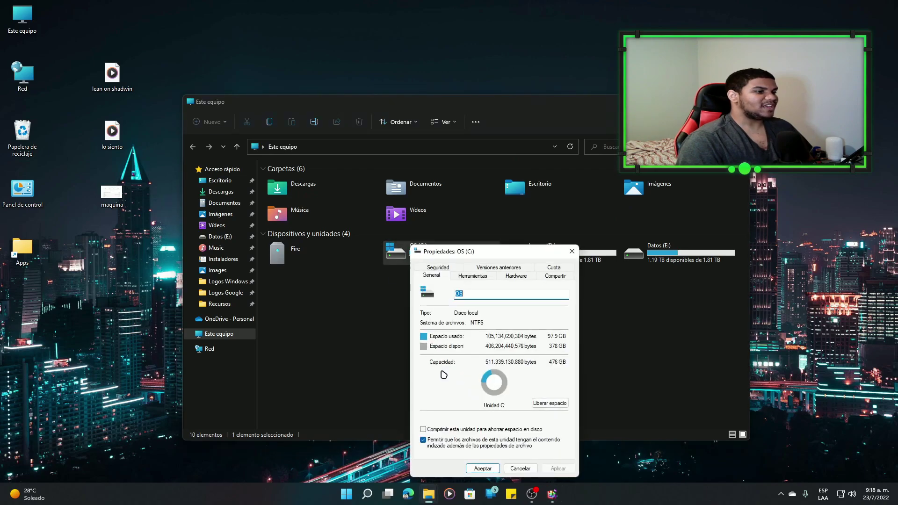
left_click(475, 277)
left_click(532, 364)
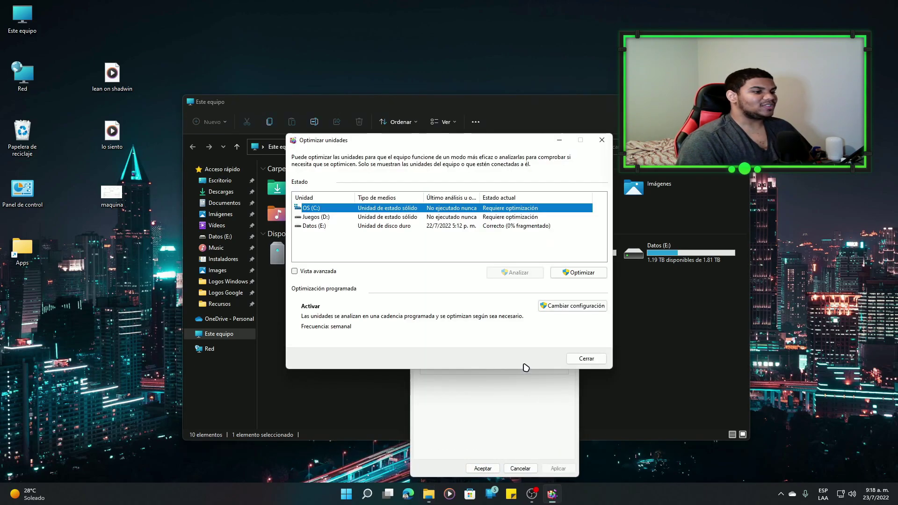
left_click_drag(404, 143, 444, 175)
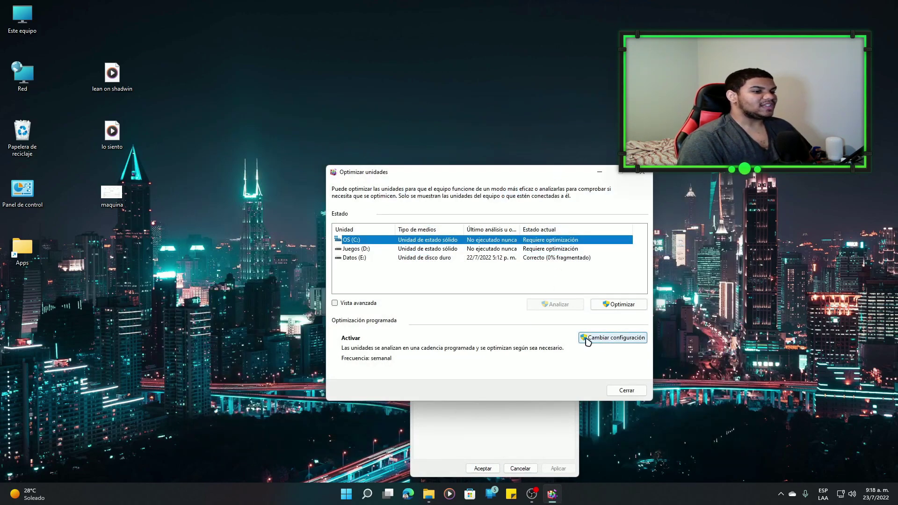
left_click(592, 342)
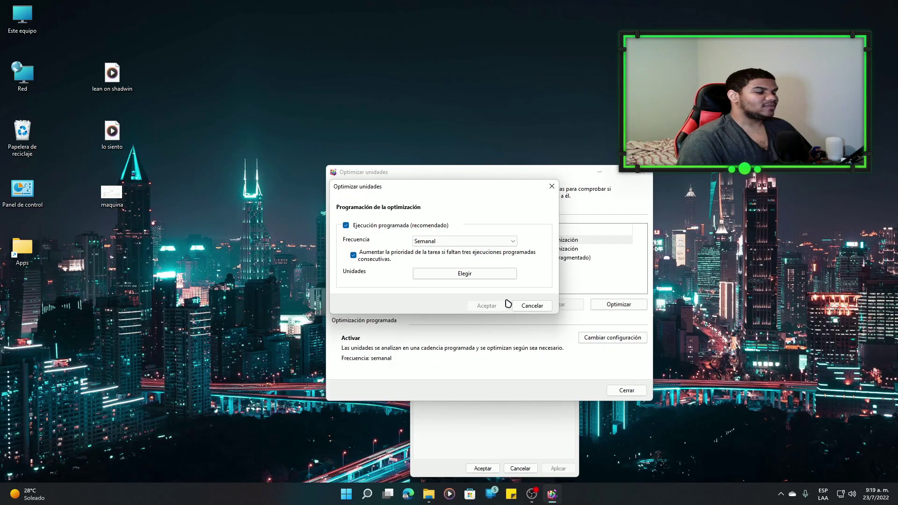
Turn the scheduled optimization run (Ejecución programada) off and back on.
left_click(346, 225)
left_click(346, 226)
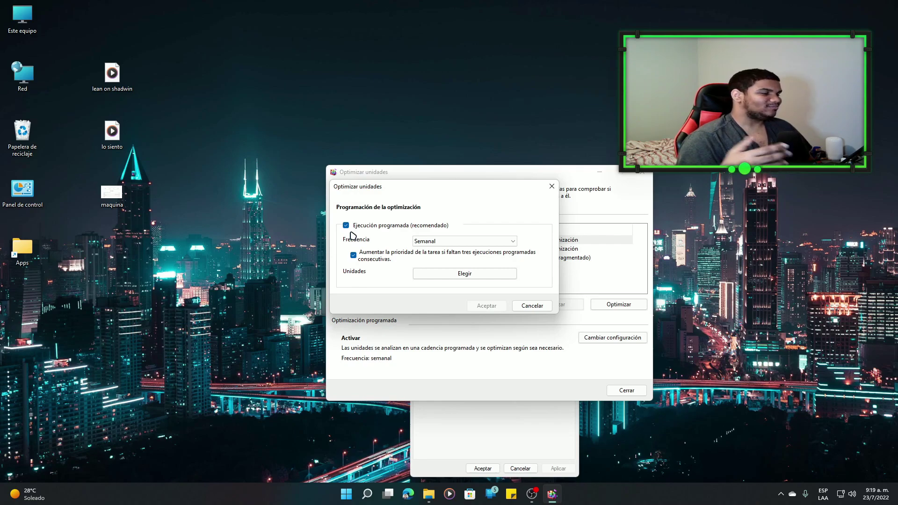
left_click_drag(378, 185, 382, 175)
left_click(351, 217)
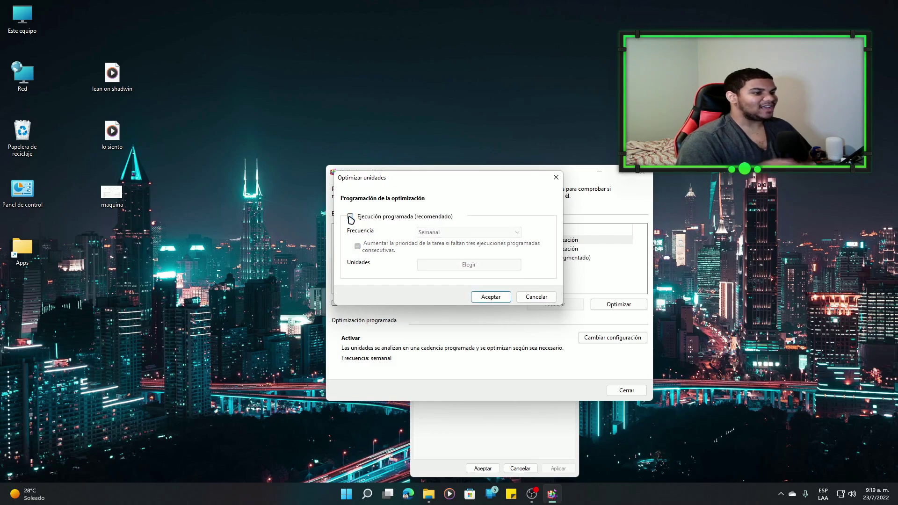
left_click(351, 217)
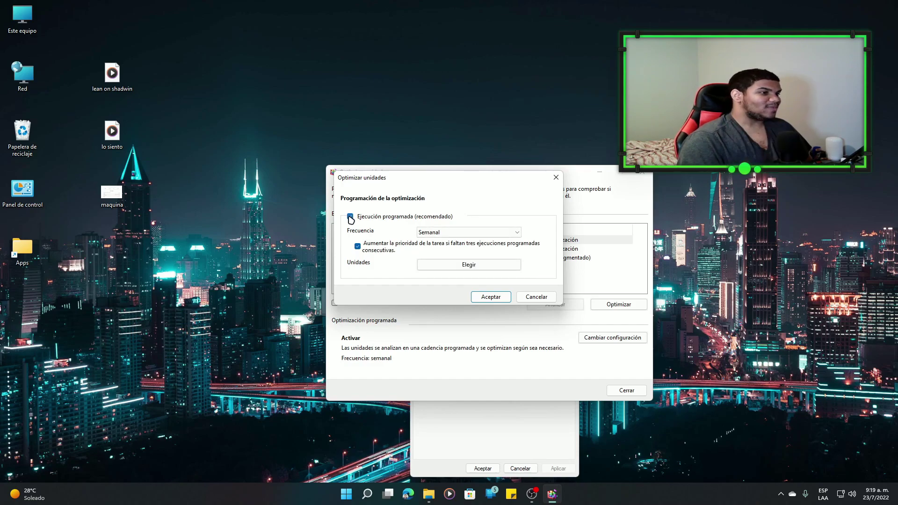
left_click_drag(386, 175, 433, 339)
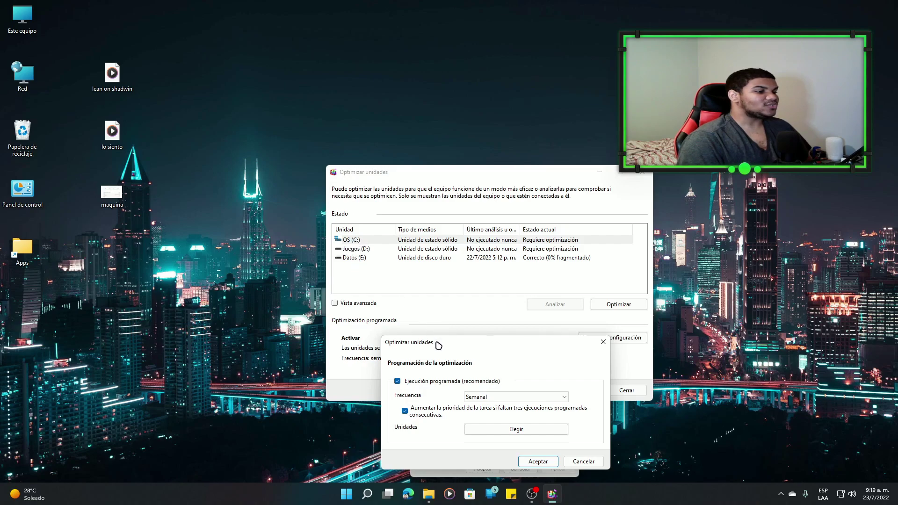
left_click_drag(439, 346, 429, 223)
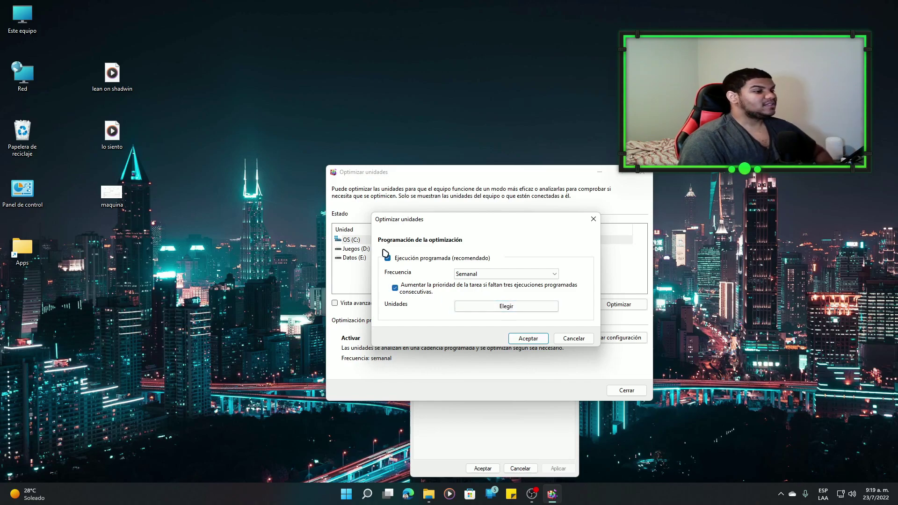
Exclude OS (C:) and Juegos (D:) from scheduled optimization, keep only Datos (E:) selected, and accept the settings.
left_click(480, 307)
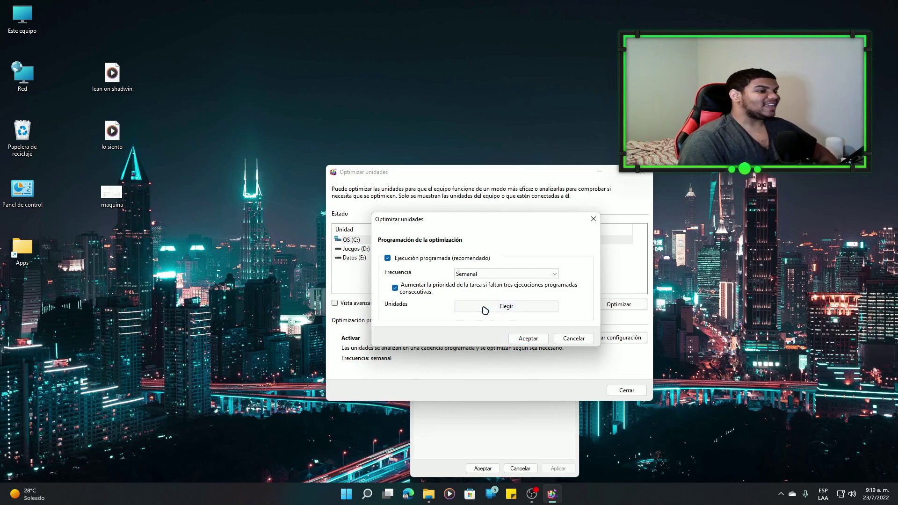
left_click(387, 271)
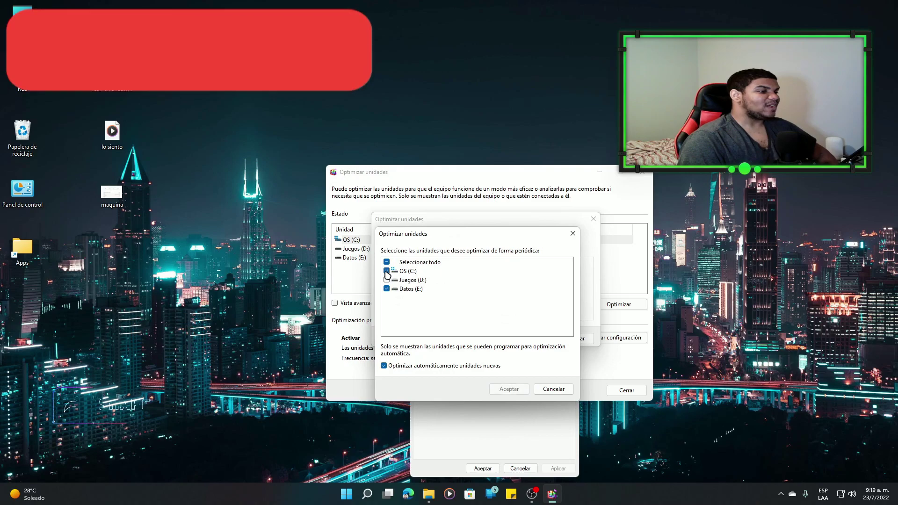
left_click(386, 280)
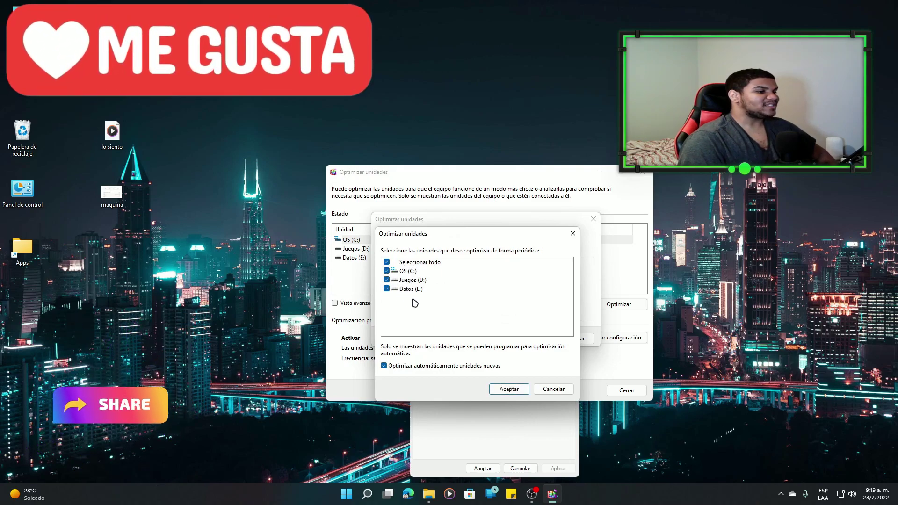
left_click(386, 271)
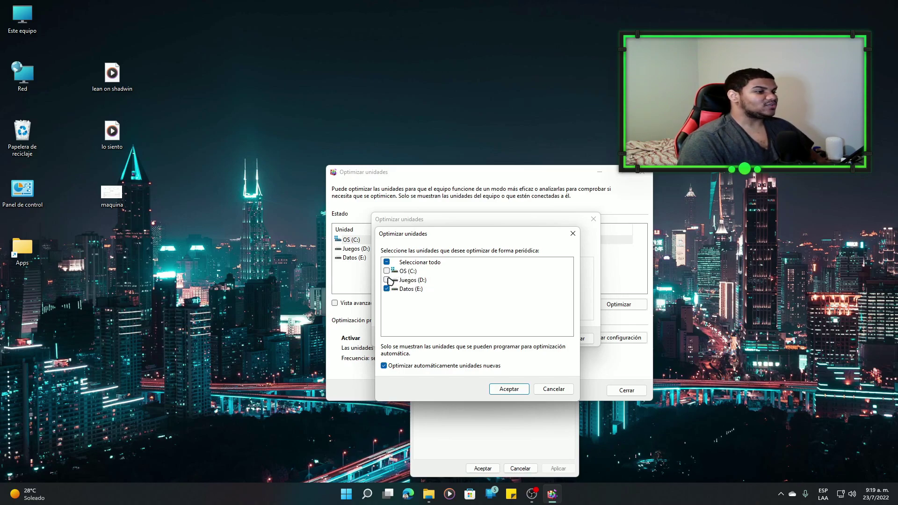
left_click(502, 390)
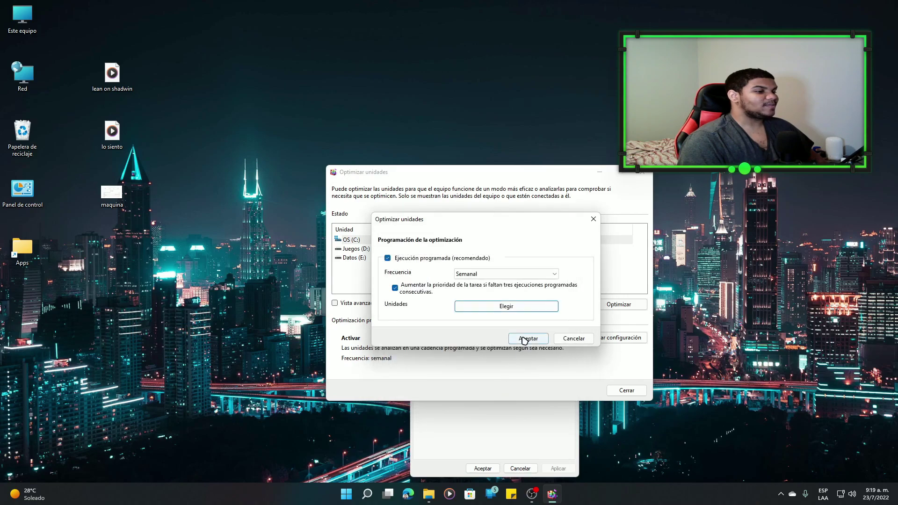
left_click(526, 339)
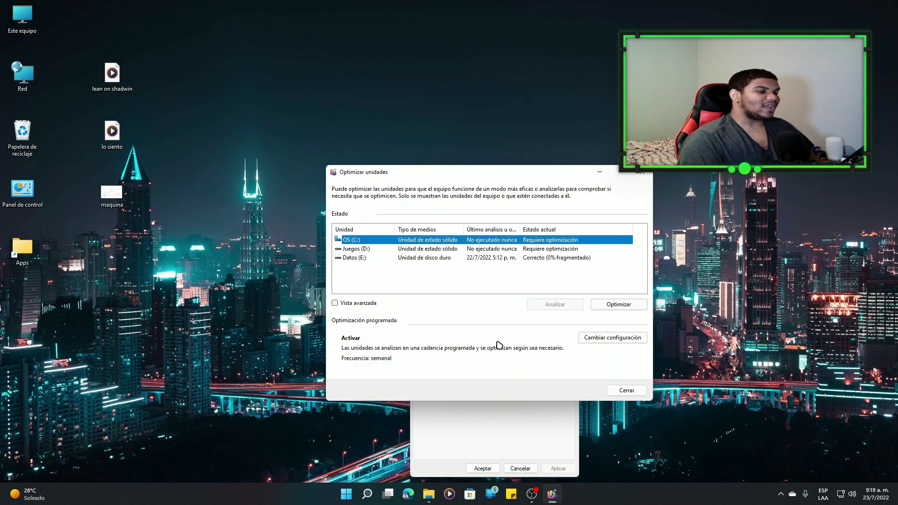
Review the Datos (E:) drive's status and the schedule settings, and close the optimization and drive properties windows.
left_click_drag(466, 176, 413, 151)
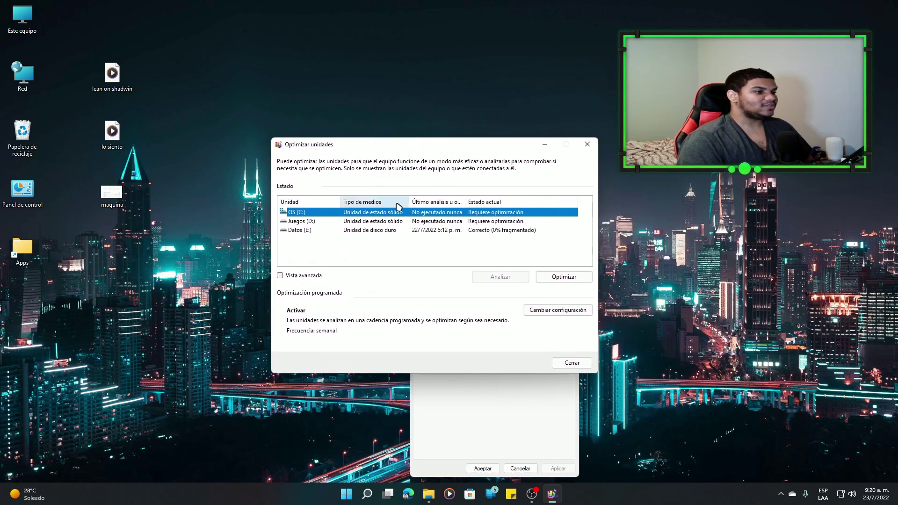
left_click(294, 232)
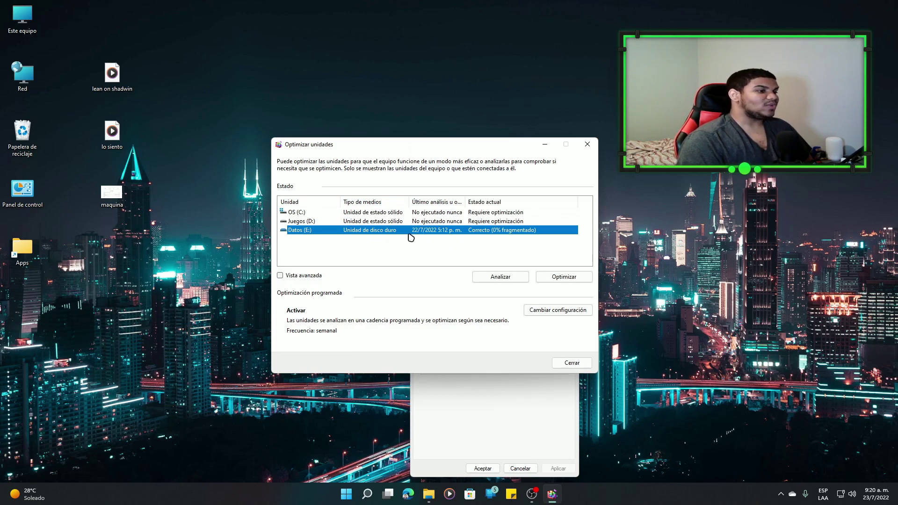
left_click(553, 311)
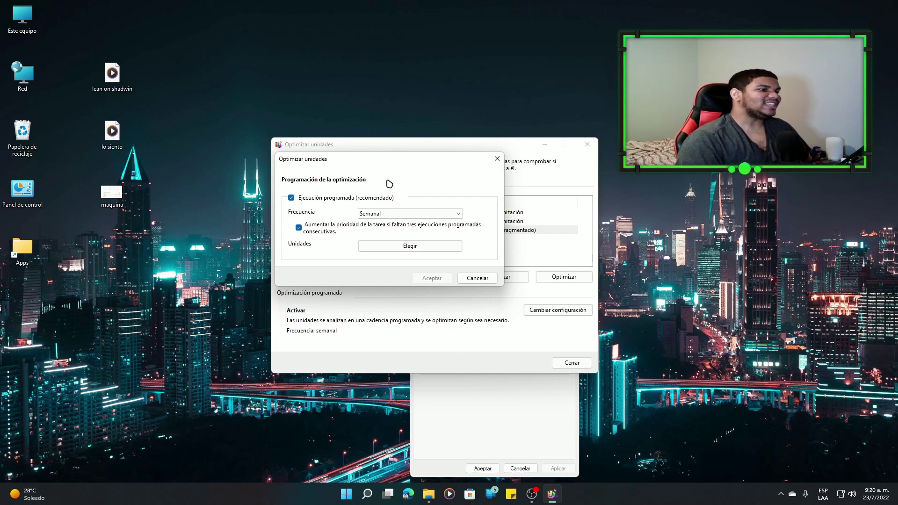
left_click(496, 159)
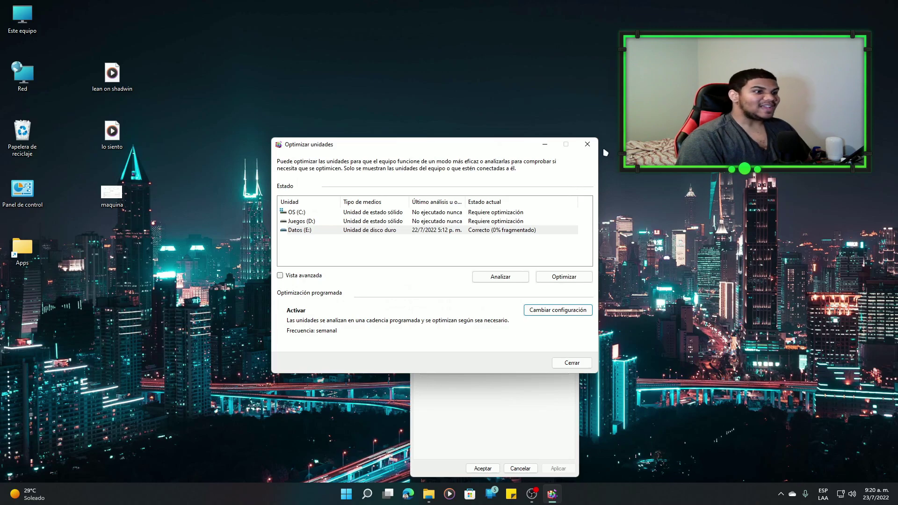
left_click(587, 144)
left_click(572, 249)
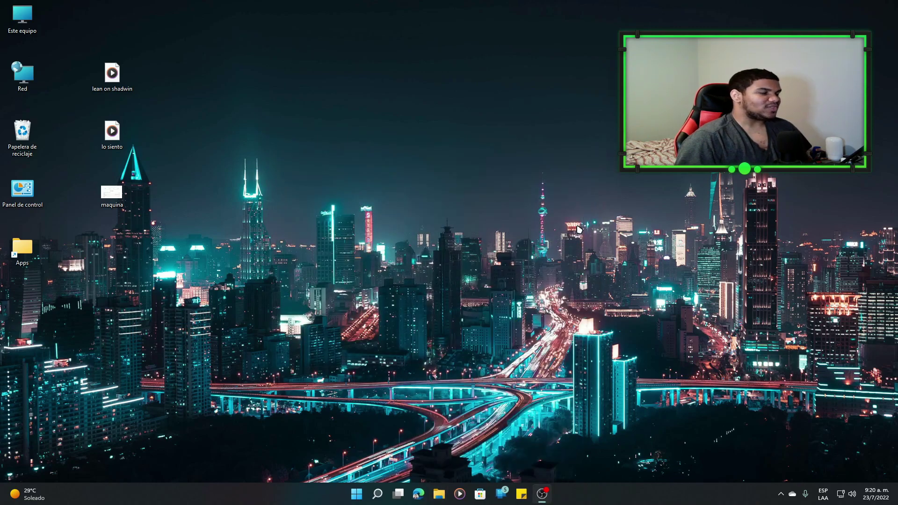